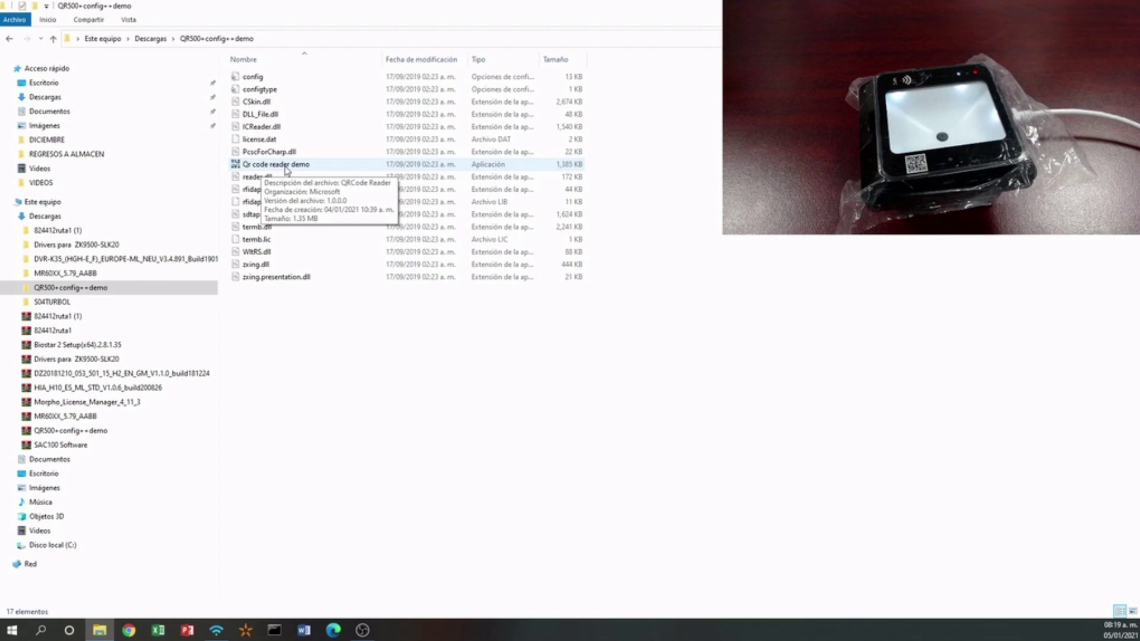
# Step: Launch the Qr code reader demo application from the QR500+config++demo folder and bring its connection window into clear view on the desktop
pyautogui.rightClick(286, 169)
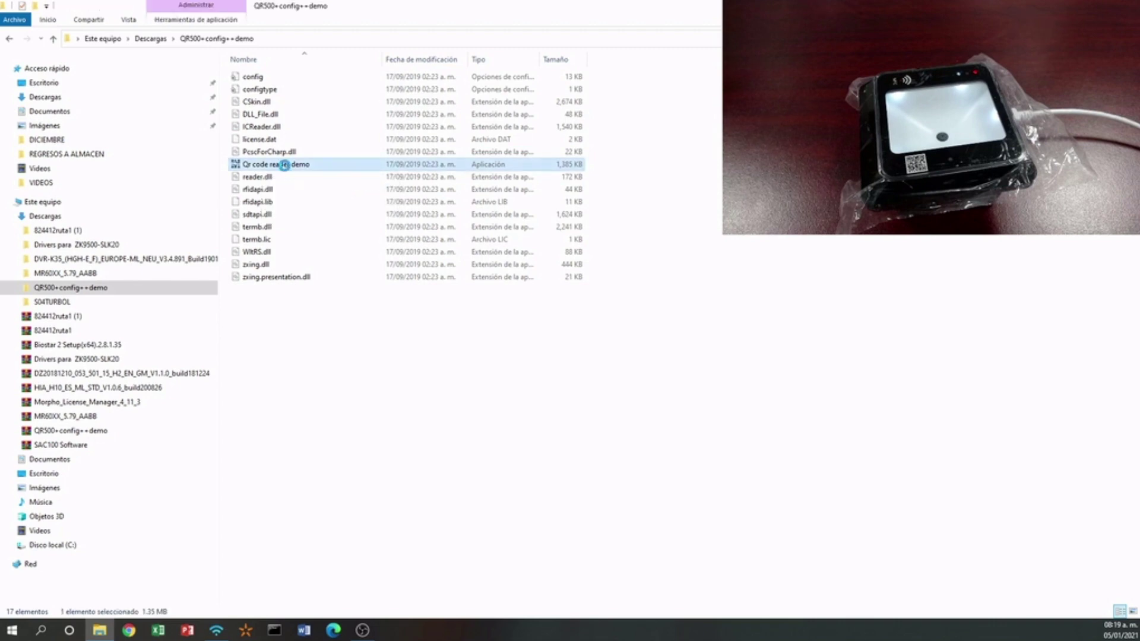
pyautogui.click(310, 189)
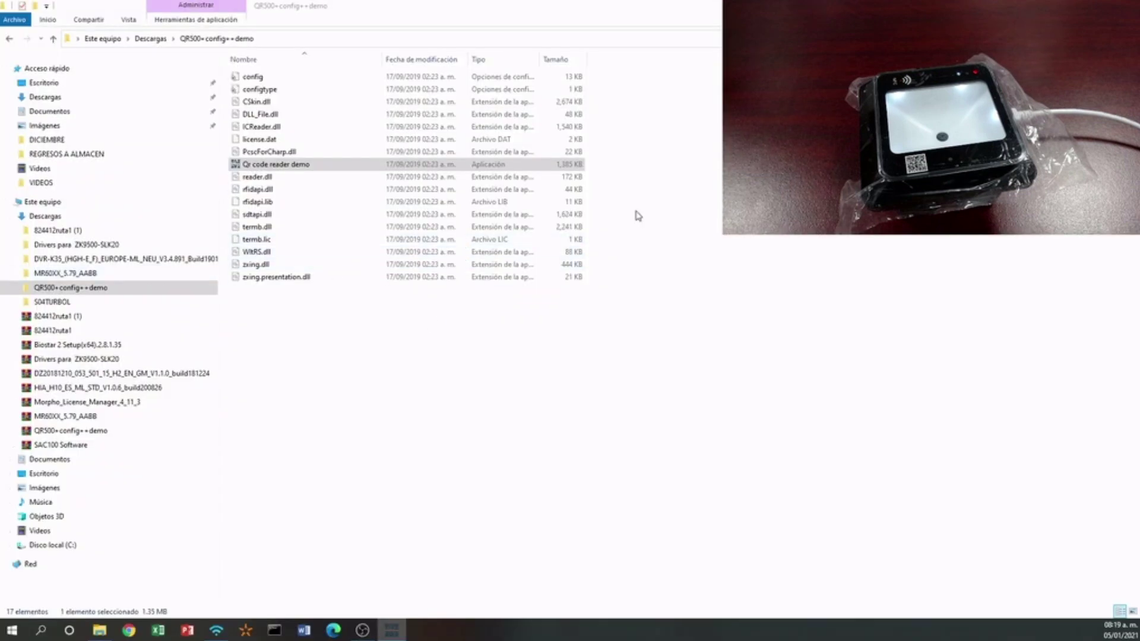
pyautogui.press('super+d')
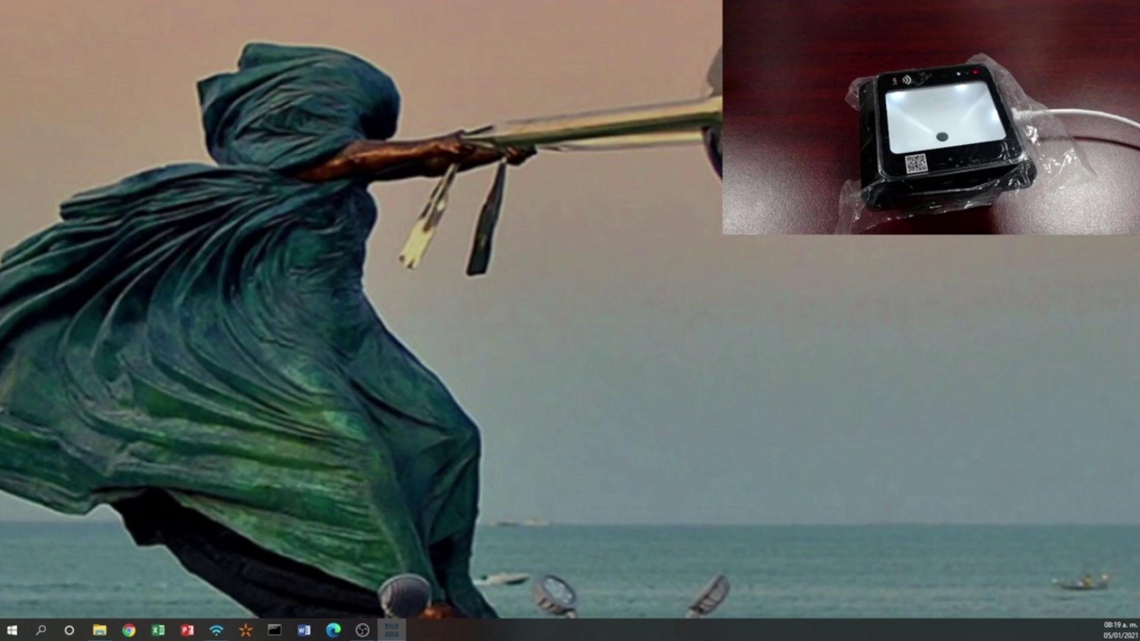
pyautogui.moveTo(198, 326); pyautogui.dragTo(502, 257)
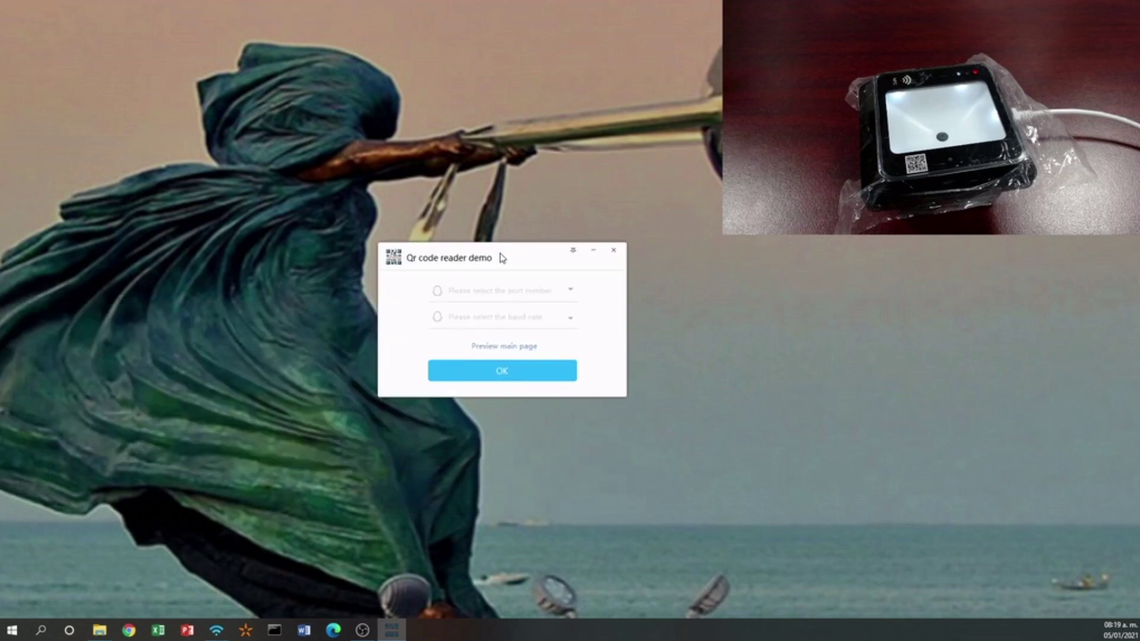
# Step: Connect to the reader through the USB-HID port at a baud rate of 115200
pyautogui.click(462, 290)
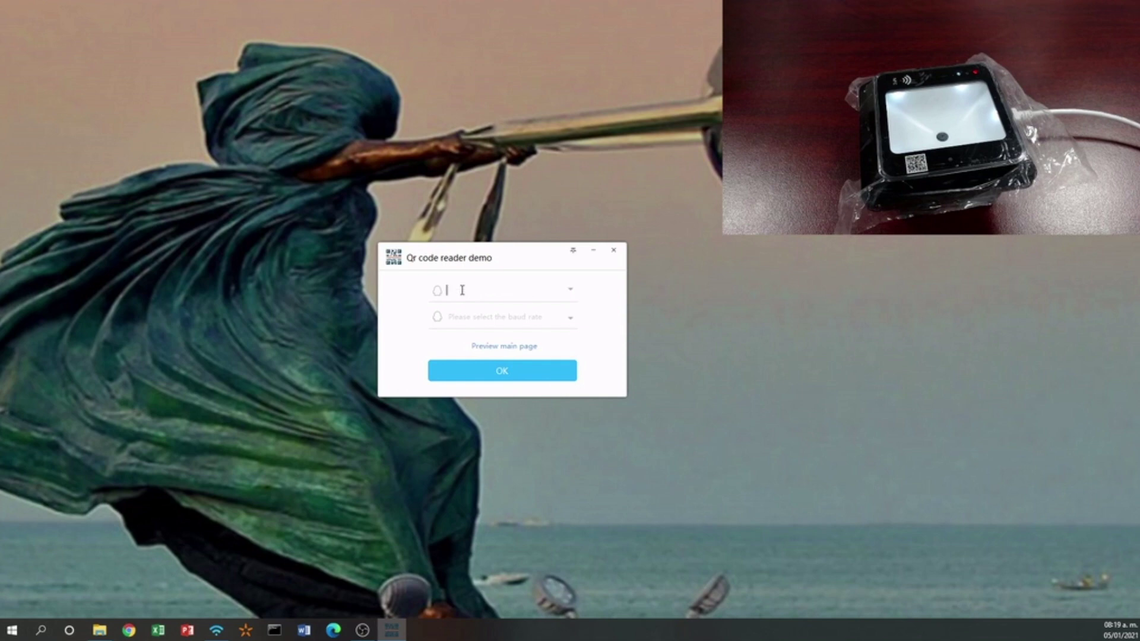
pyautogui.click(570, 291)
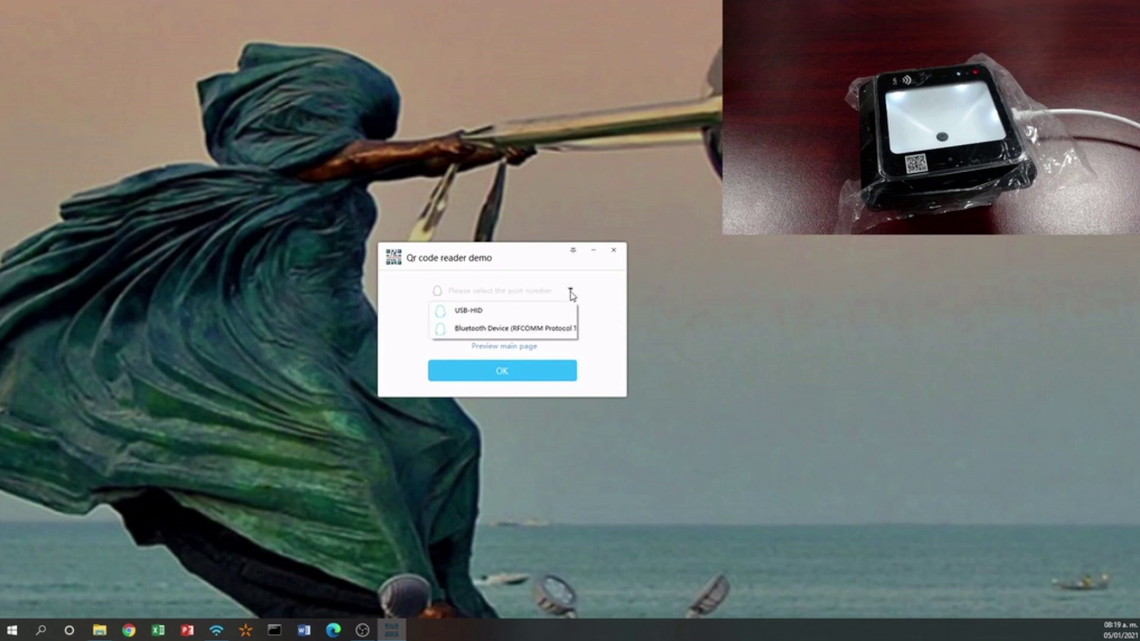
pyautogui.click(474, 315)
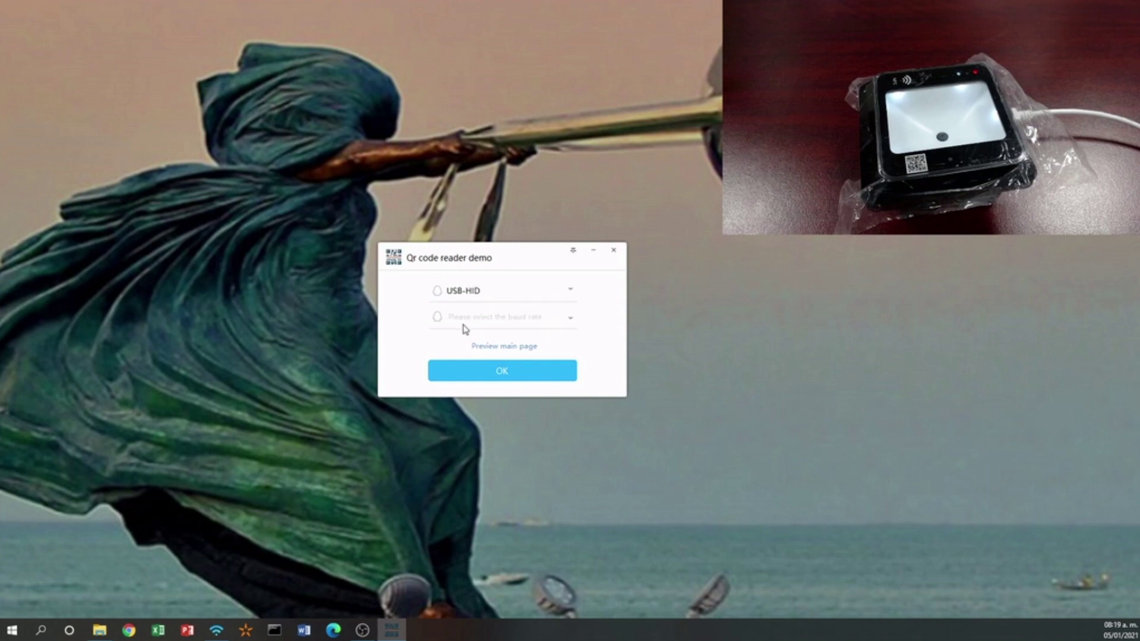
pyautogui.click(570, 320)
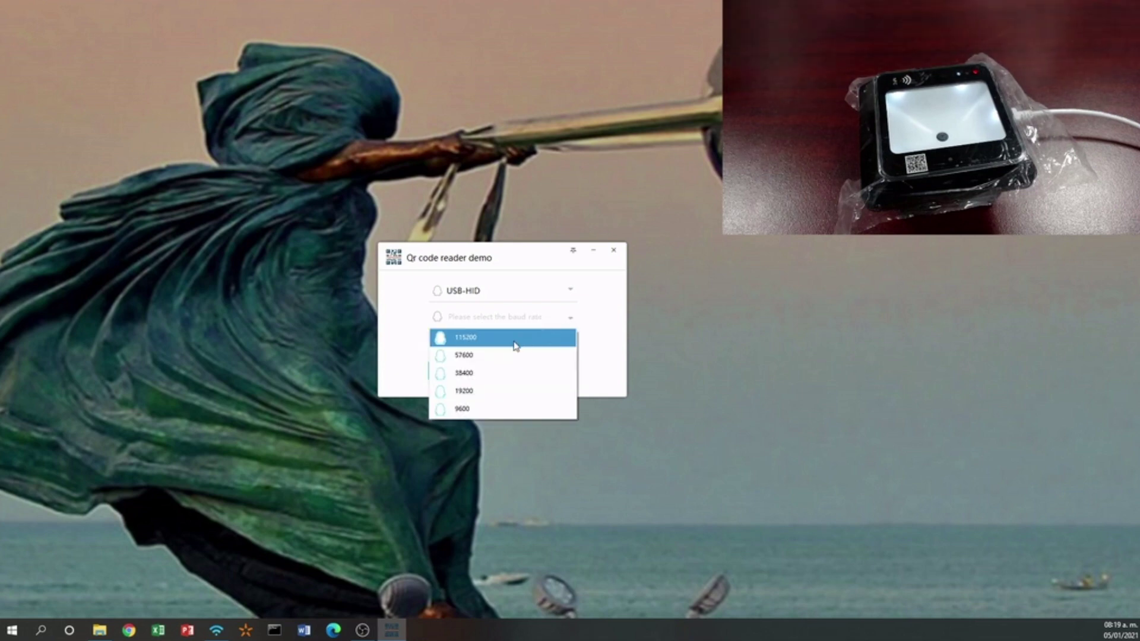
pyautogui.click(473, 340)
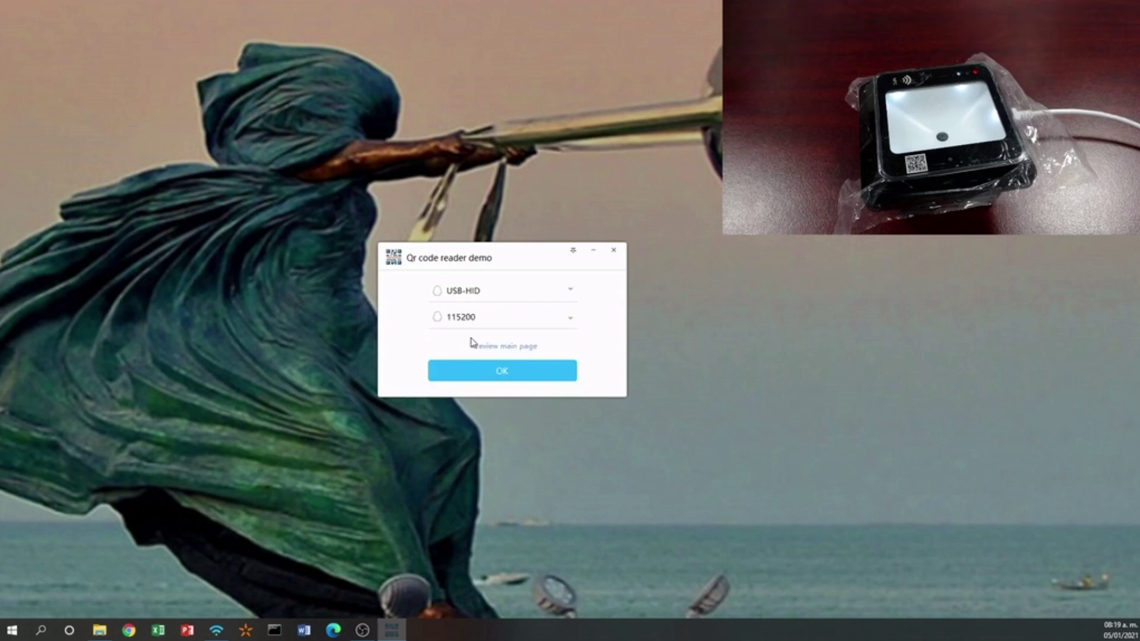
pyautogui.click(509, 377)
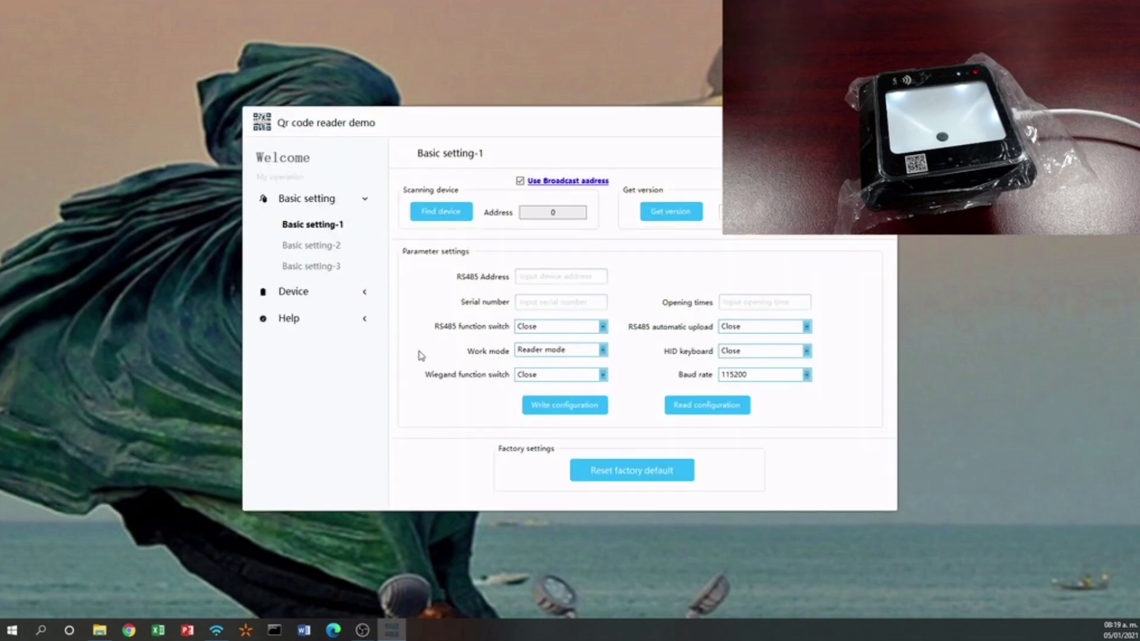
# Step: Expand the Device and Help sections, and read the reader's firmware version and Basic setting-1 parameters
pyautogui.moveTo(623, 119); pyautogui.dragTo(491, 213)
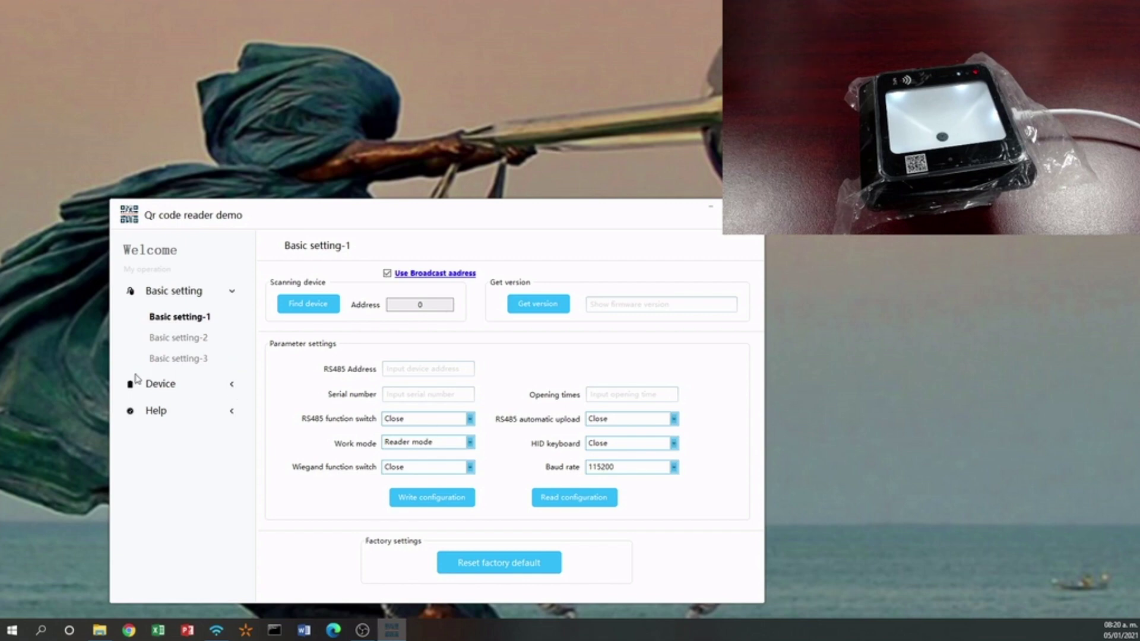
pyautogui.click(231, 387)
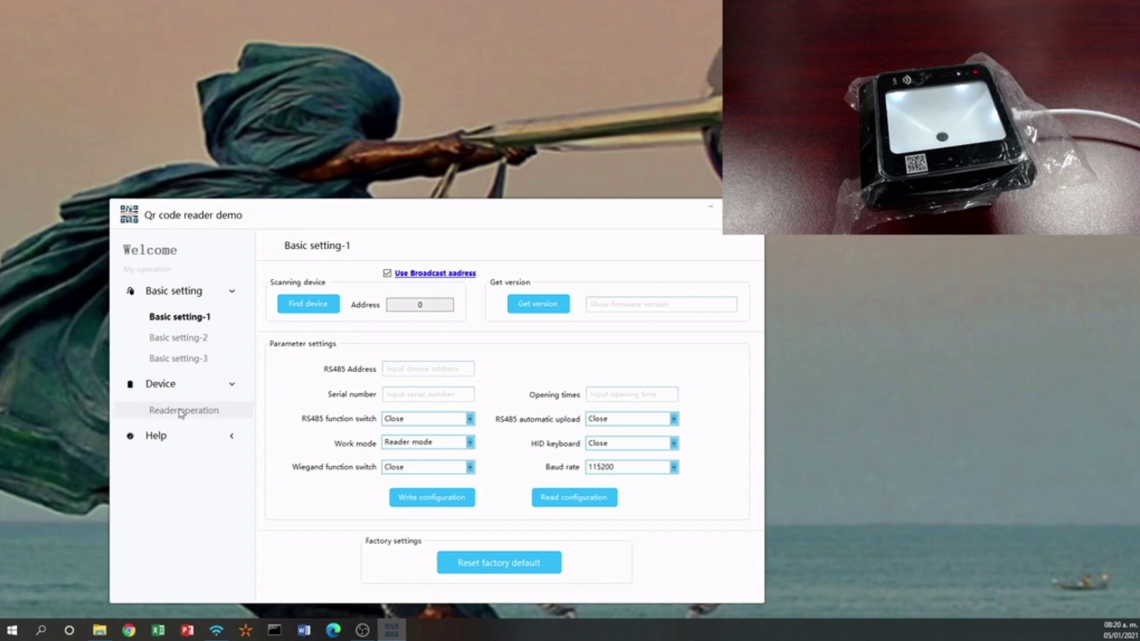
pyautogui.click(232, 437)
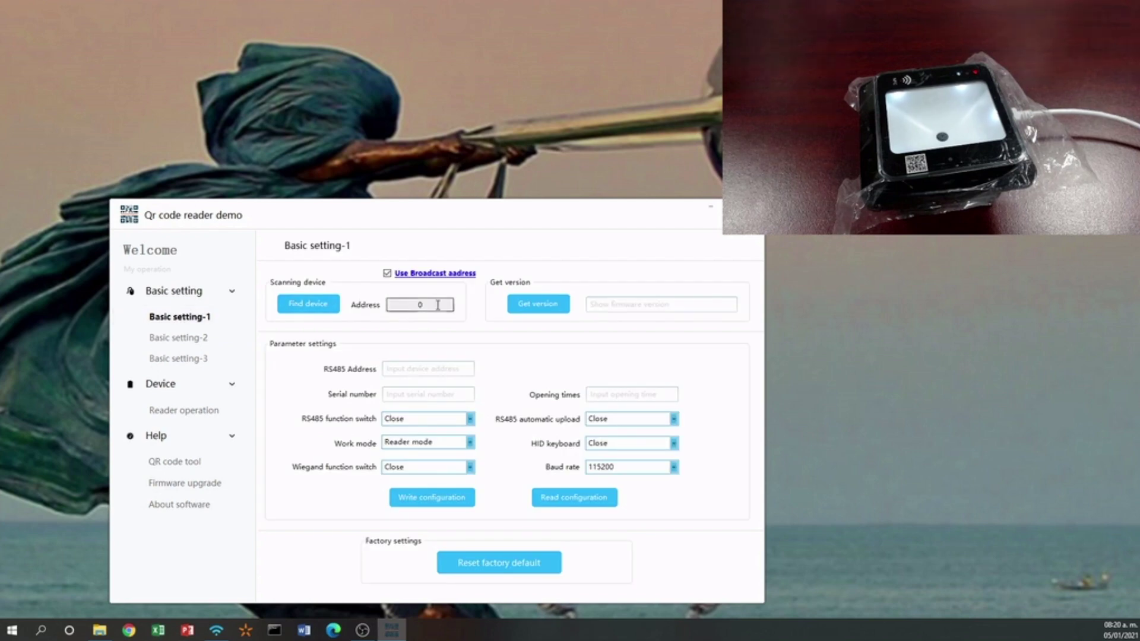
pyautogui.click(537, 310)
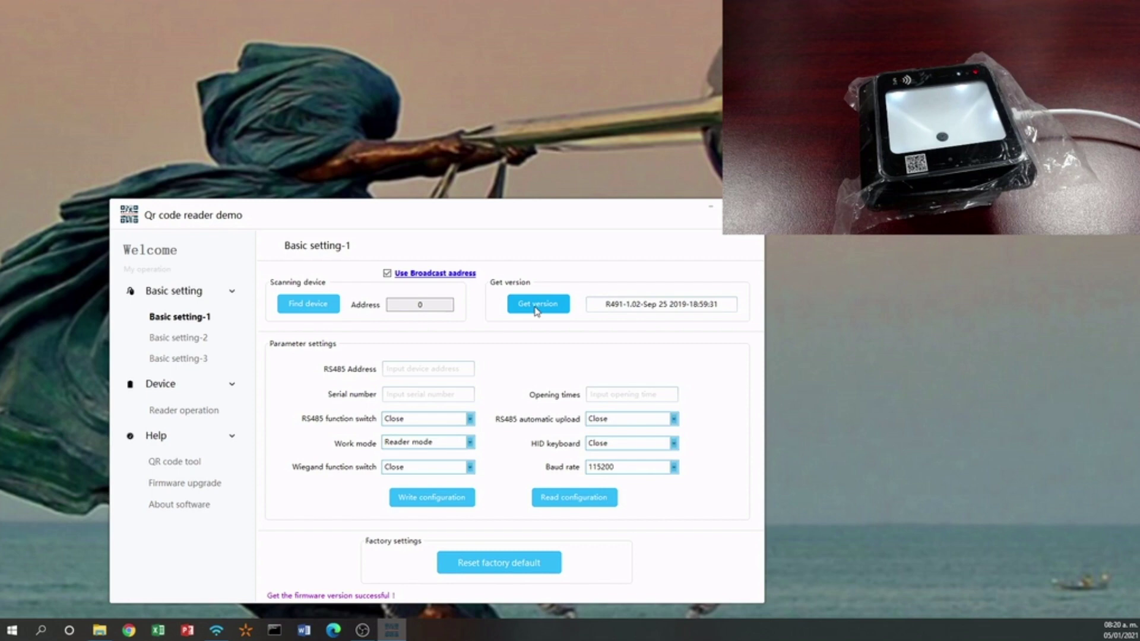
pyautogui.click(561, 500)
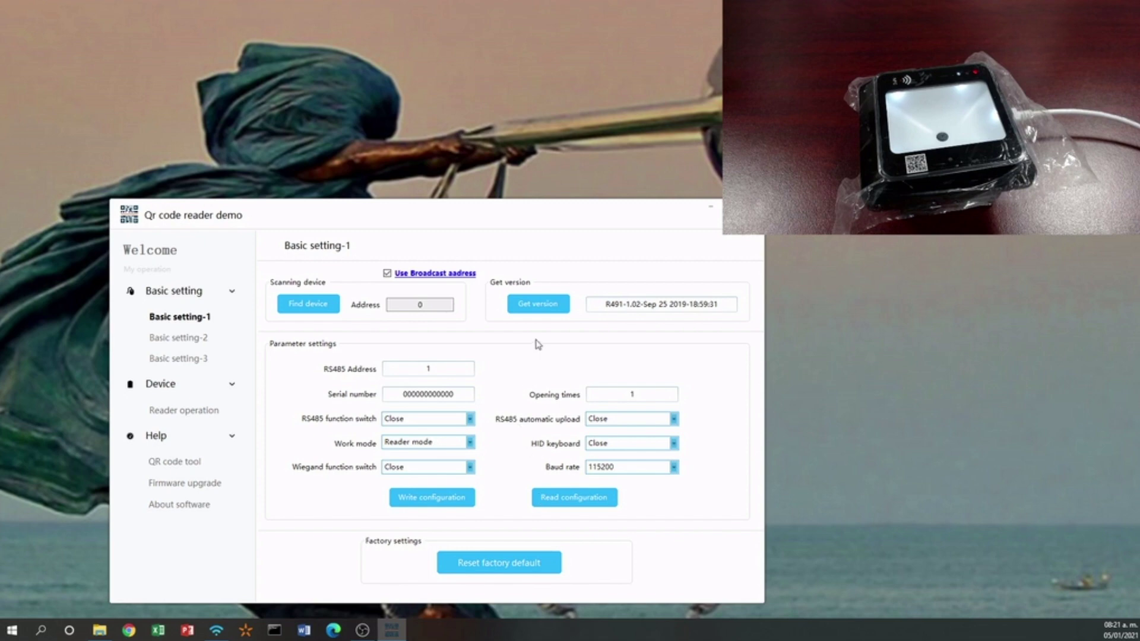
# Step: Read the QR code and Wiegand parameter configurations from the reader in Basic setting-2
pyautogui.click(176, 342)
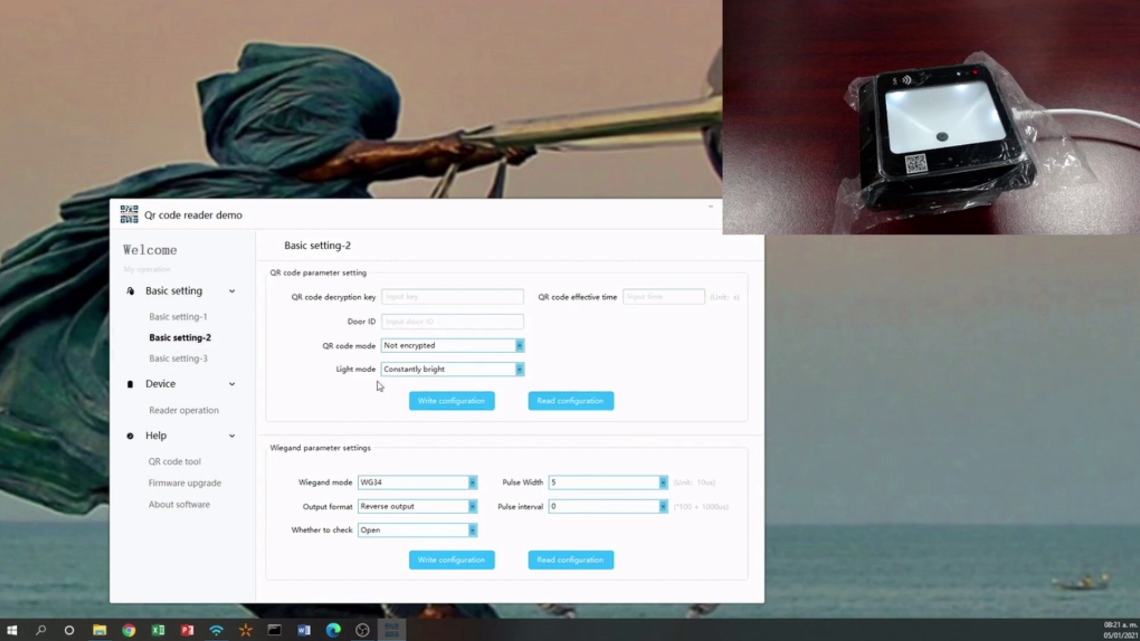
pyautogui.click(566, 404)
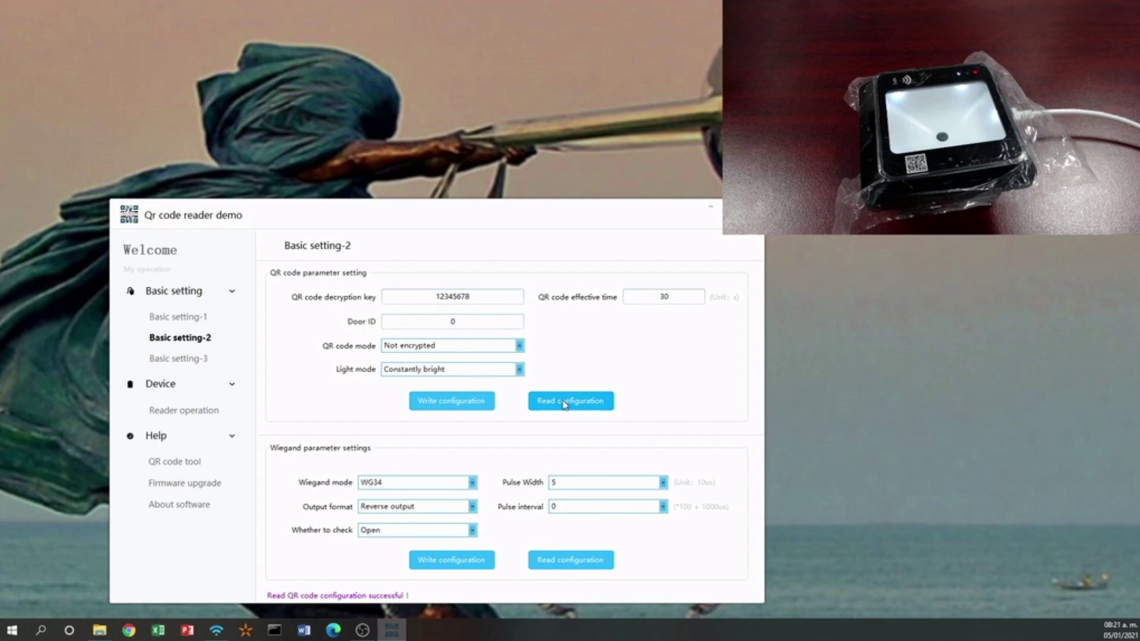
pyautogui.click(559, 562)
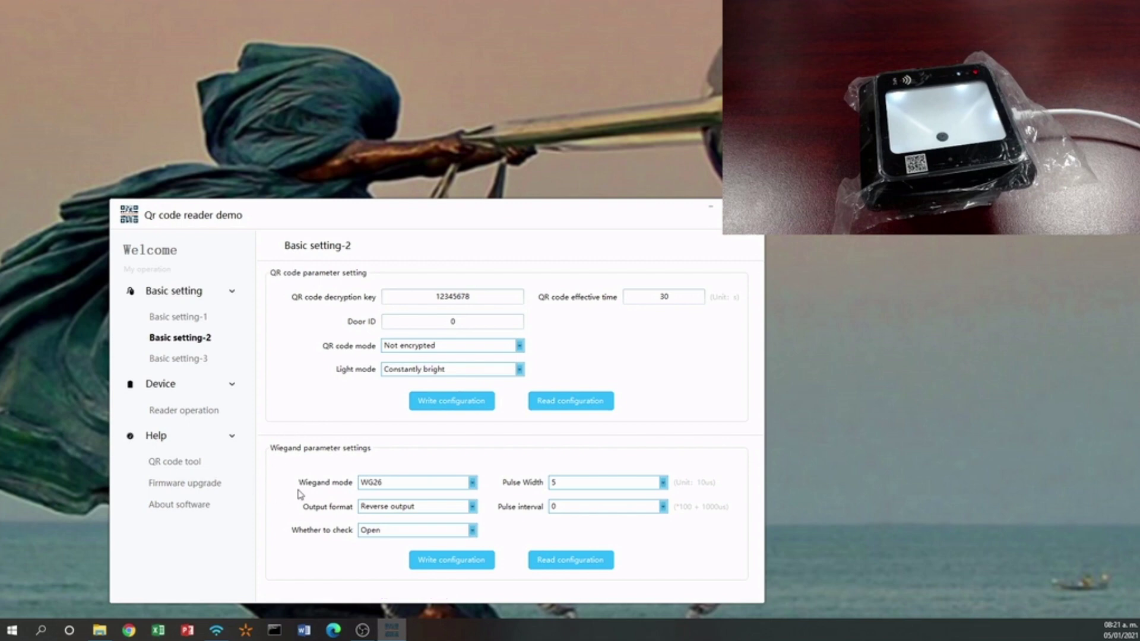
# Step: Set the Wiegand mode to WG34 and write the Wiegand and QR code parameter configurations to the reader
pyautogui.click(472, 483)
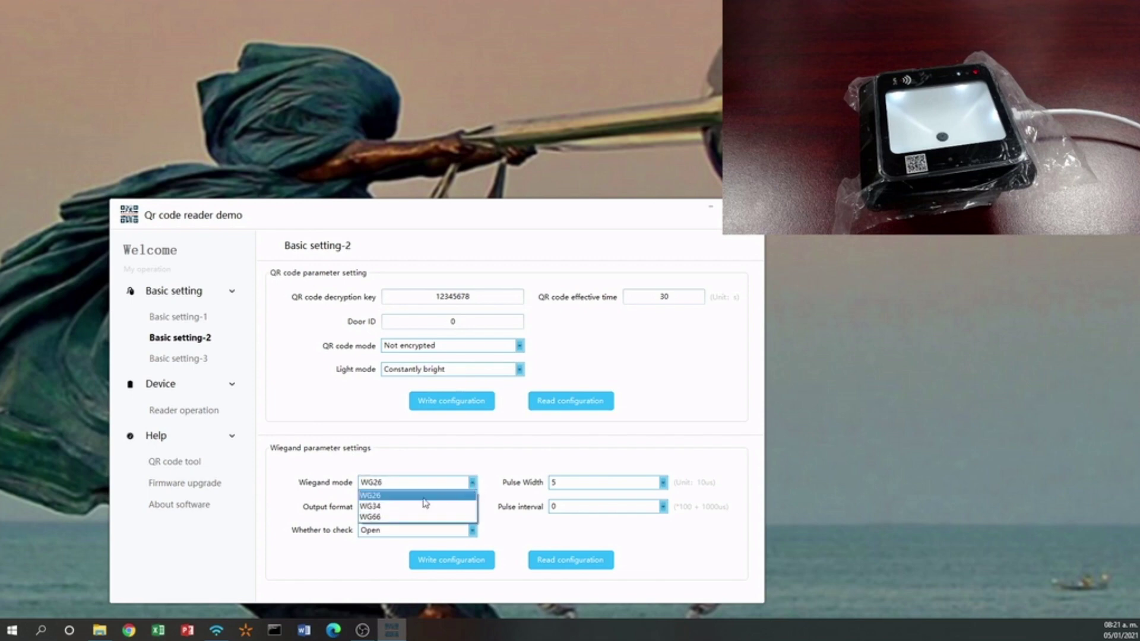
pyautogui.click(387, 508)
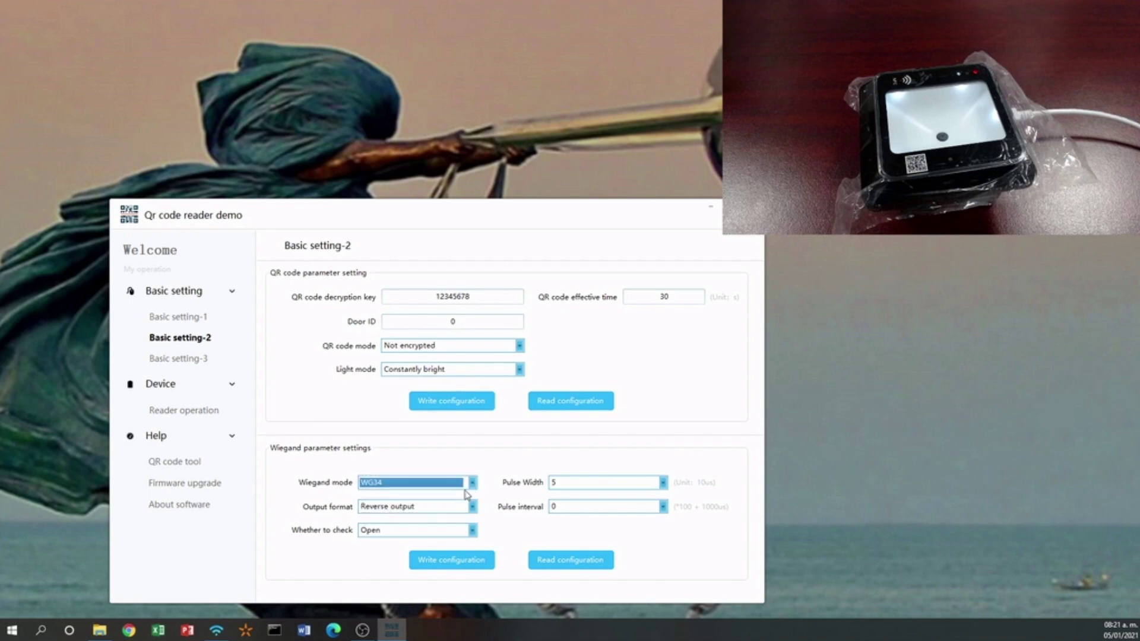
pyautogui.click(473, 483)
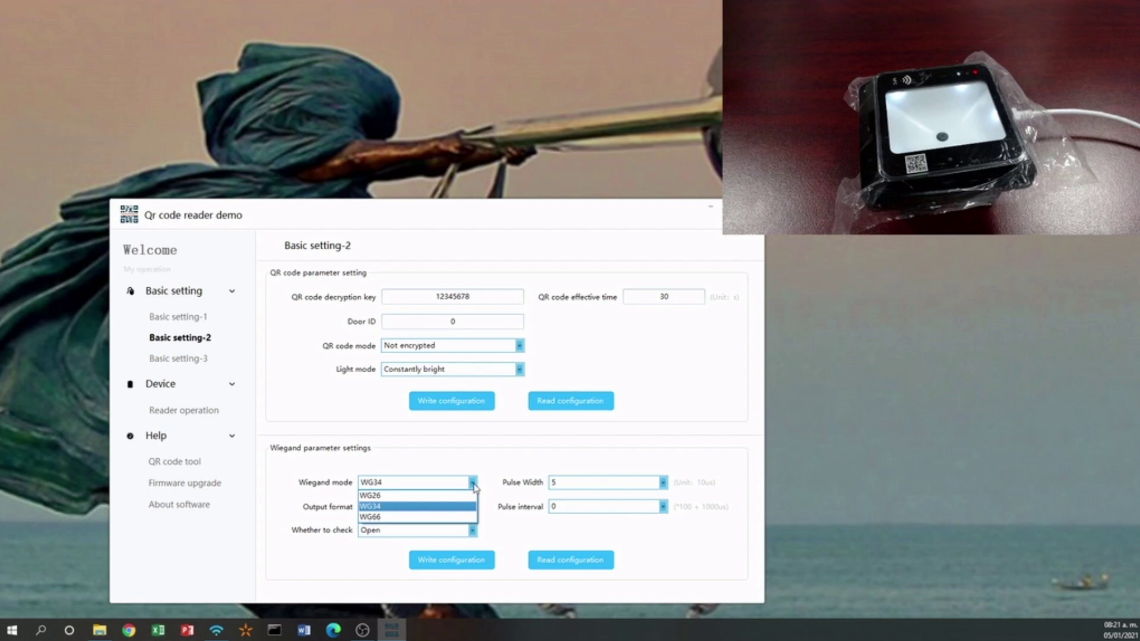
pyautogui.click(388, 508)
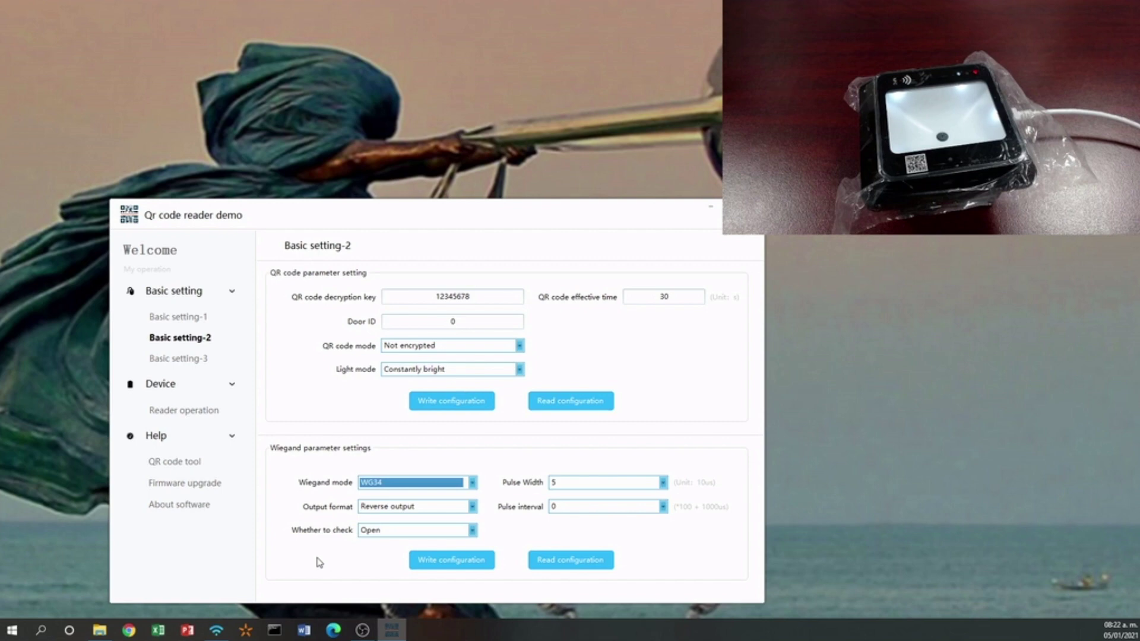
pyautogui.click(443, 560)
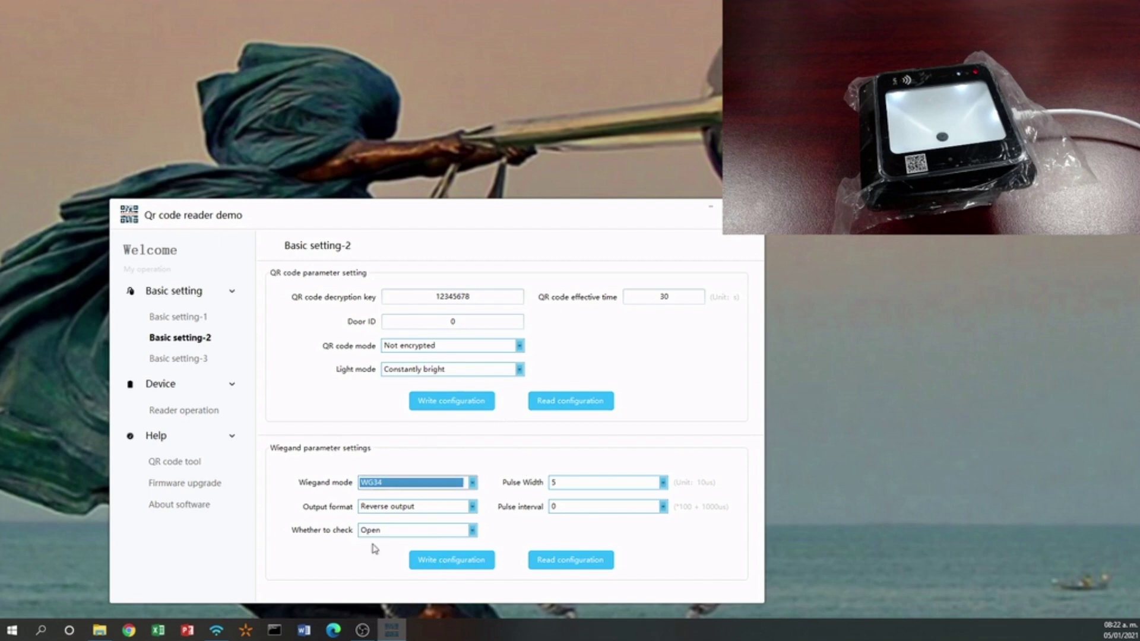
pyautogui.click(440, 565)
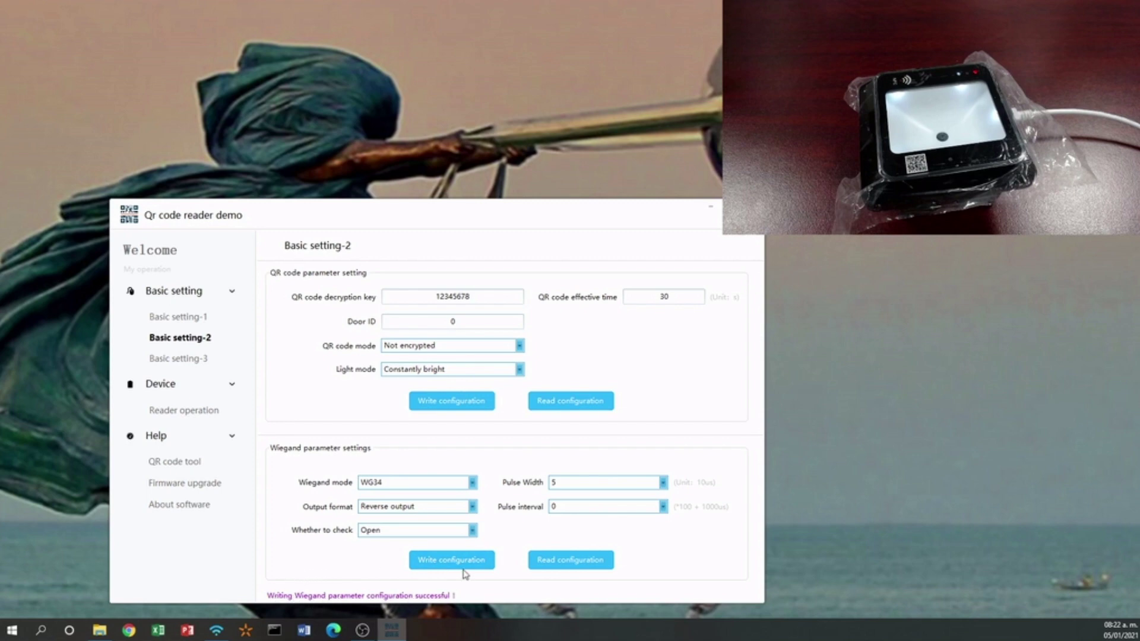
pyautogui.click(458, 404)
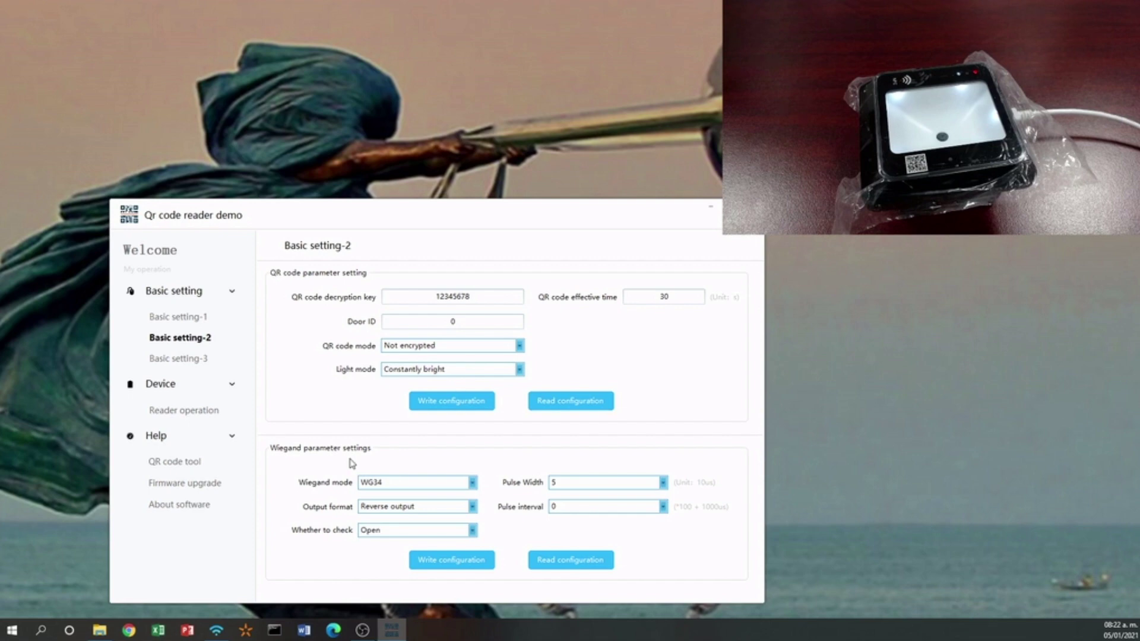
# Step: Read the card reading parameters in Basic setting-3 and write that configuration back to the reader
pyautogui.click(184, 358)
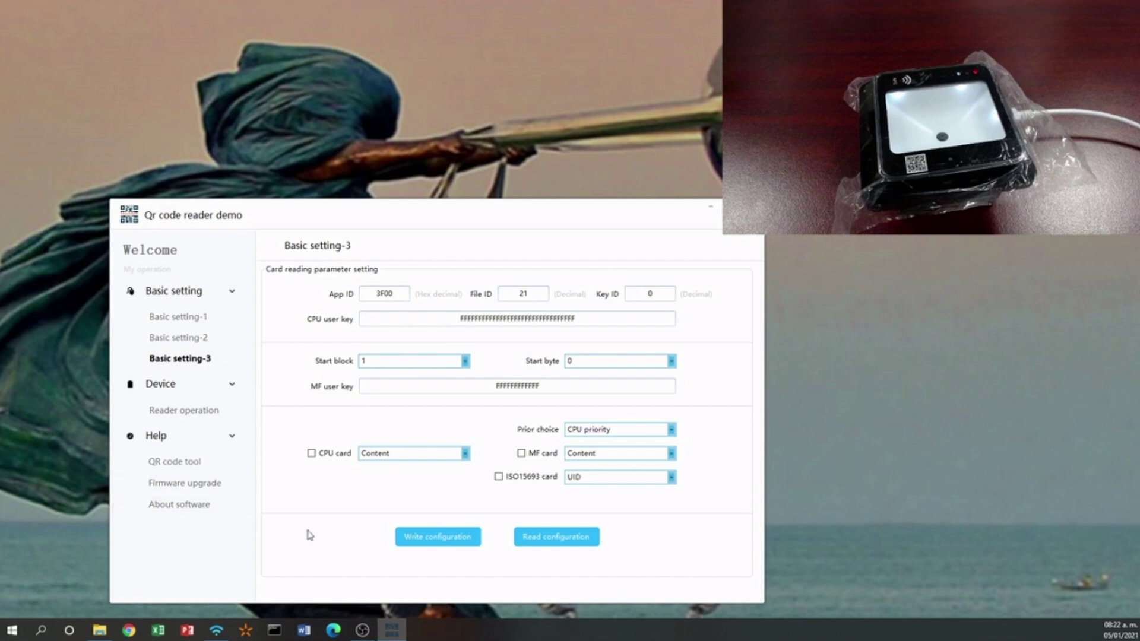
pyautogui.click(550, 544)
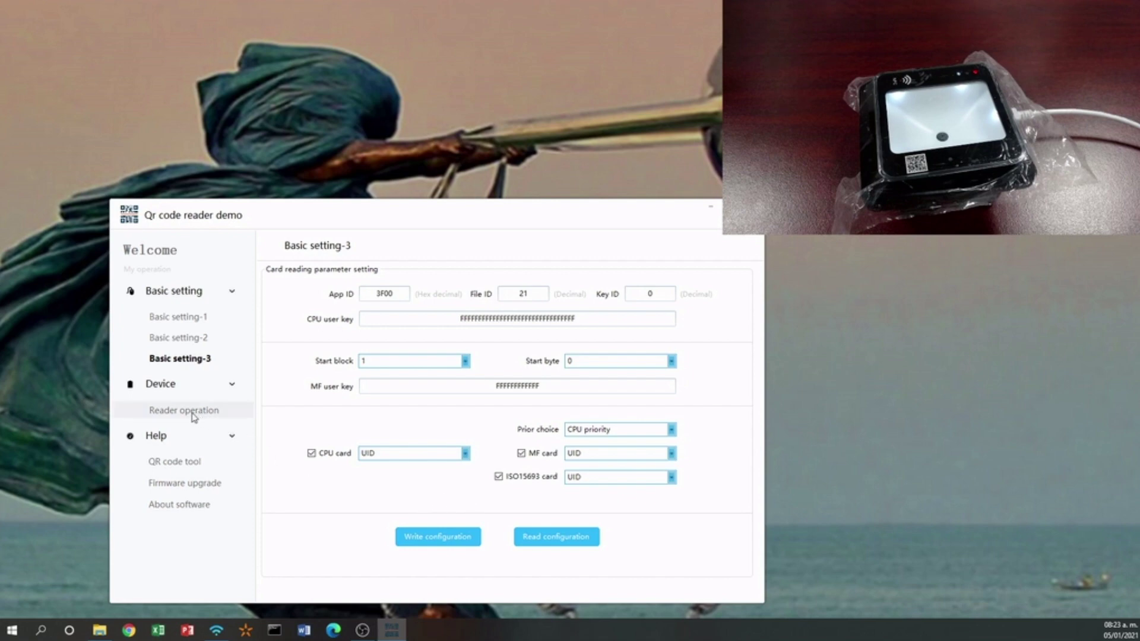
pyautogui.click(425, 543)
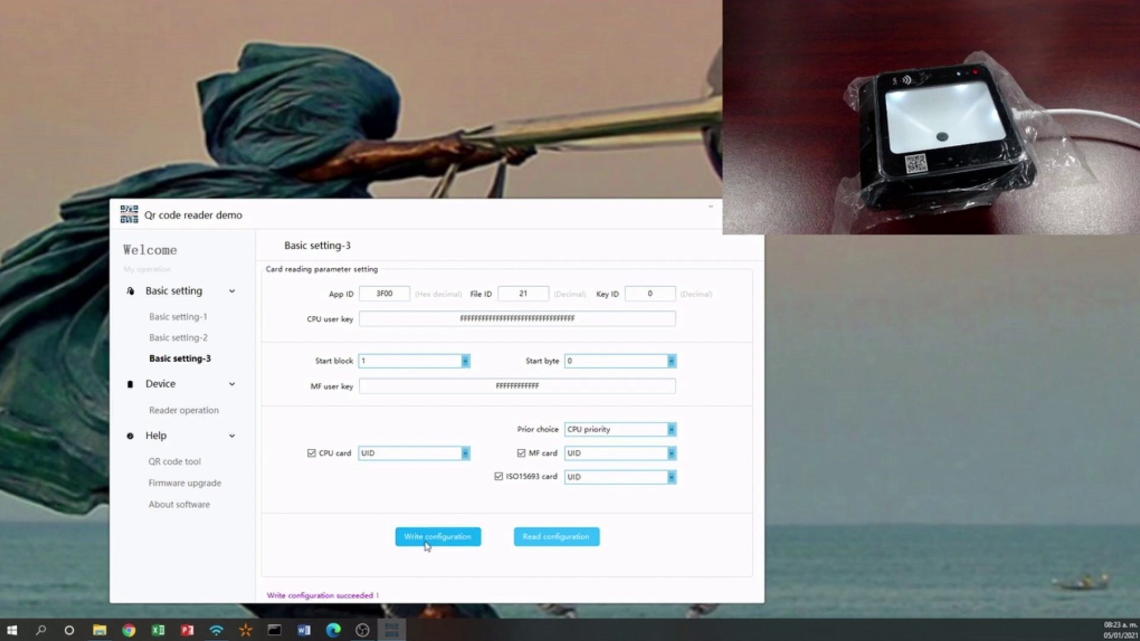
# Step: Send the door control command from Reader operation with the mode "Open the door remotely"
pyautogui.click(195, 416)
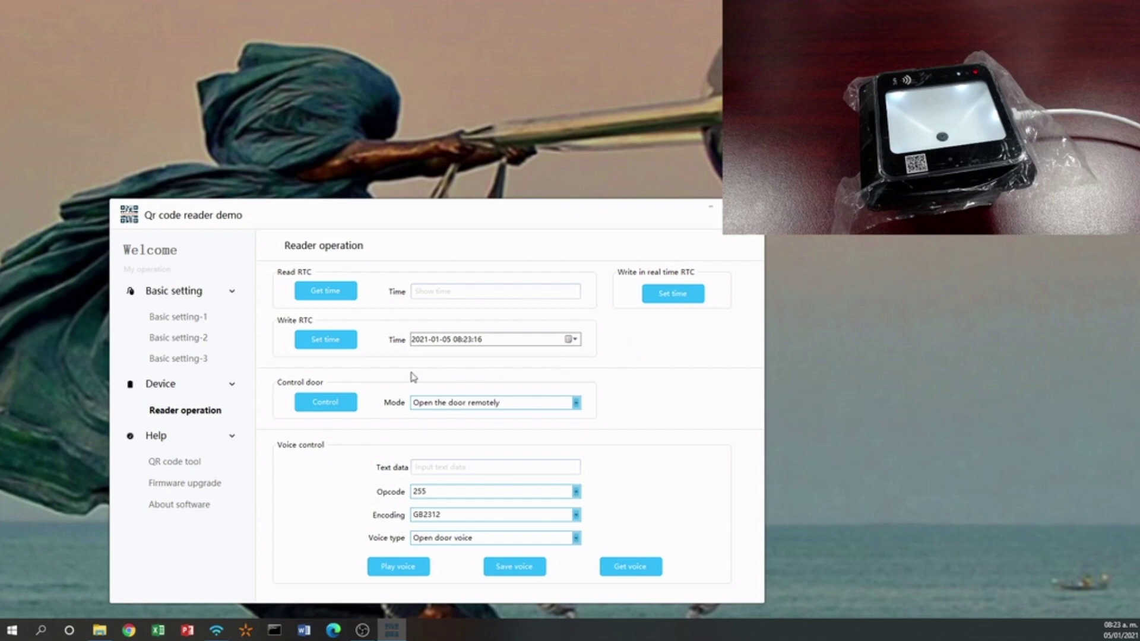
pyautogui.click(324, 410)
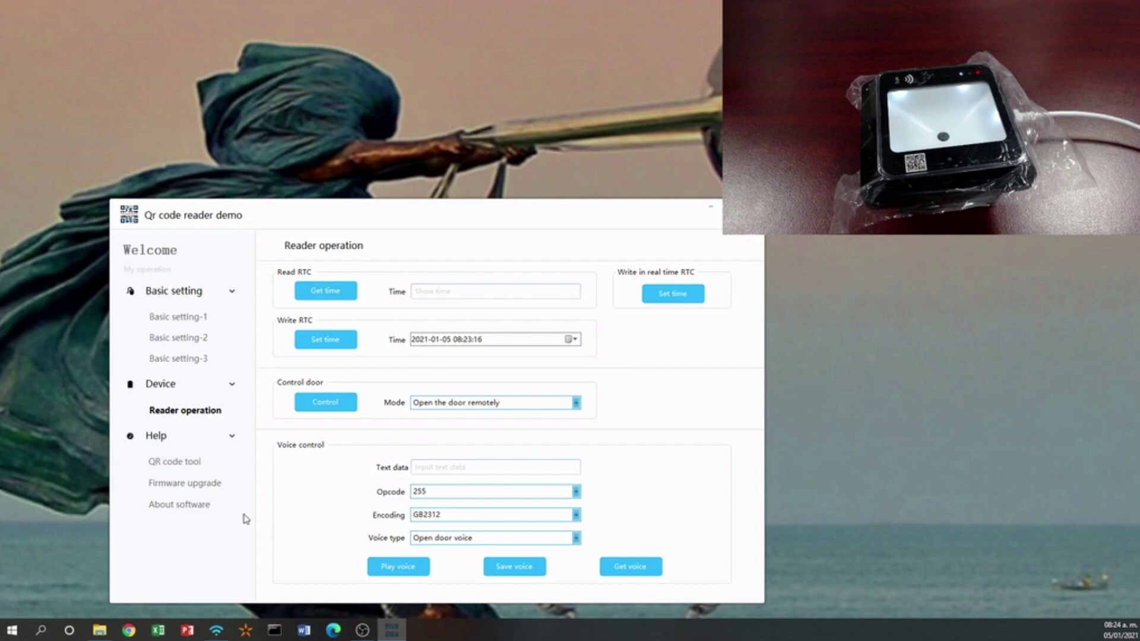
# Step: Review the QR code tool, Firmware upgrade and About software pages
pyautogui.click(194, 470)
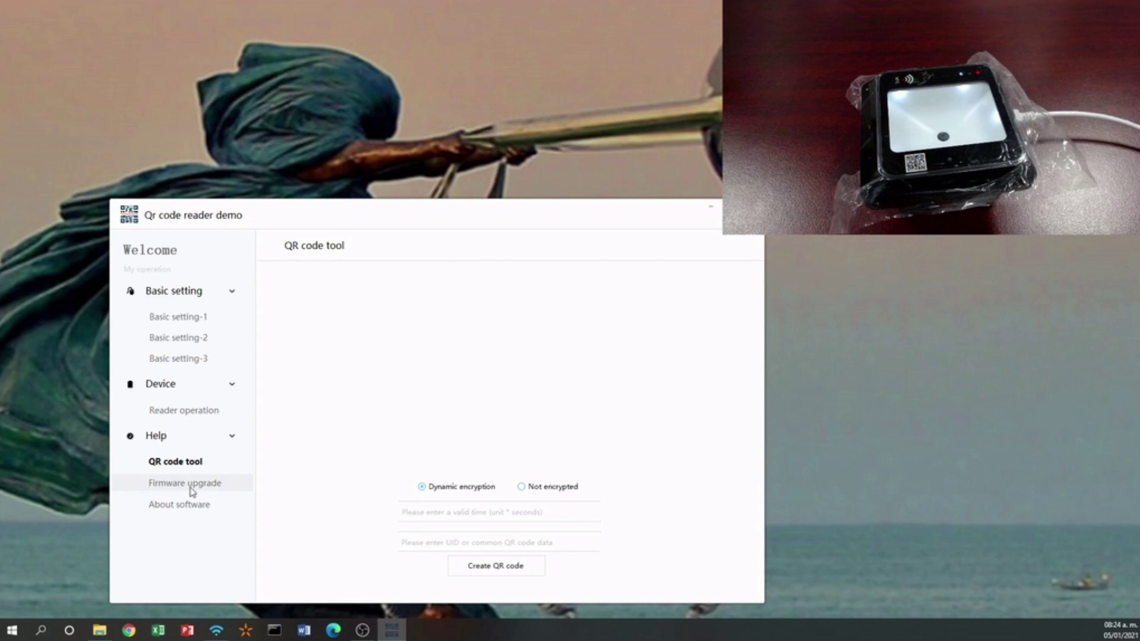
pyautogui.click(213, 484)
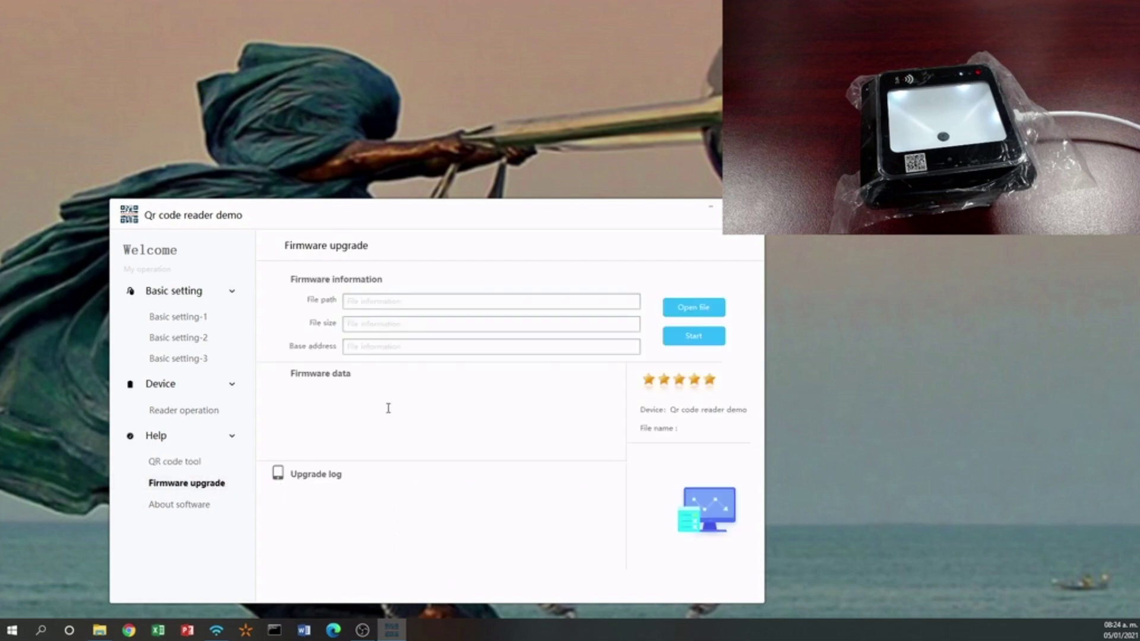
pyautogui.click(193, 511)
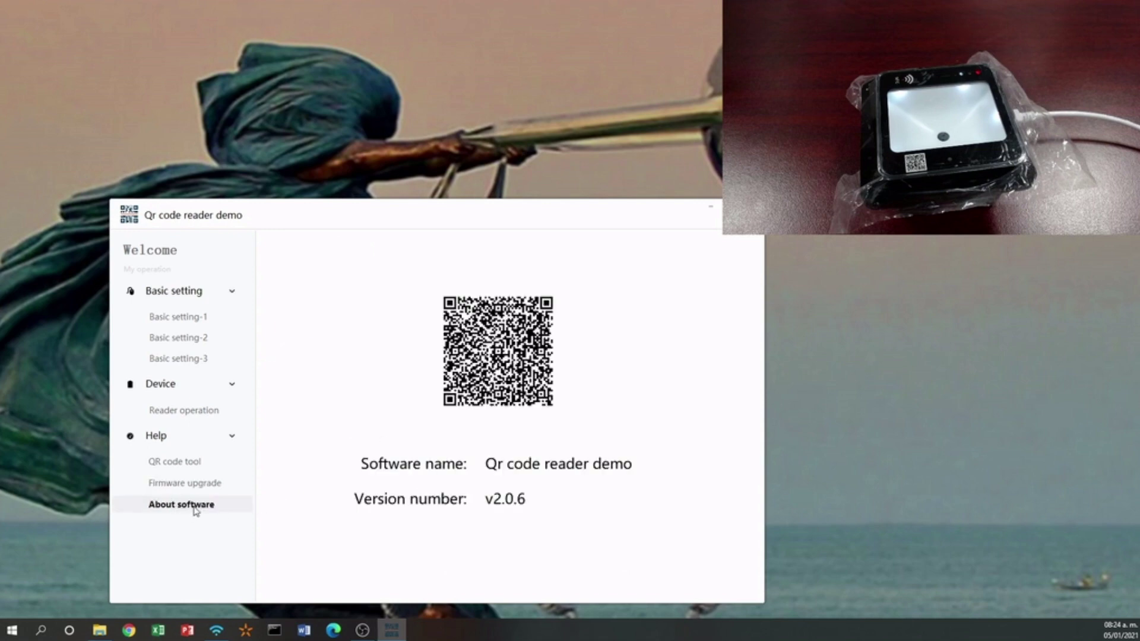